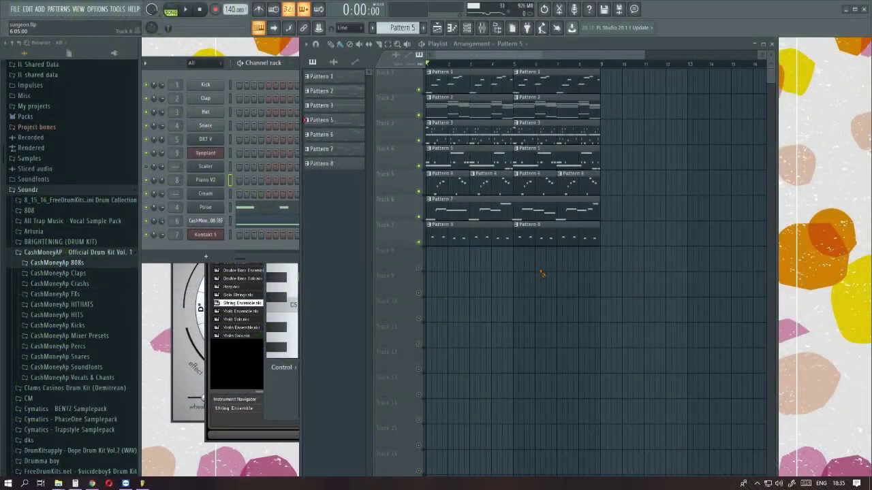
- Play the arrangement and look over the DX7 V, Synplant and Piano V2 instruments, ending with playback stopped
{"action": "key", "text": "space"}
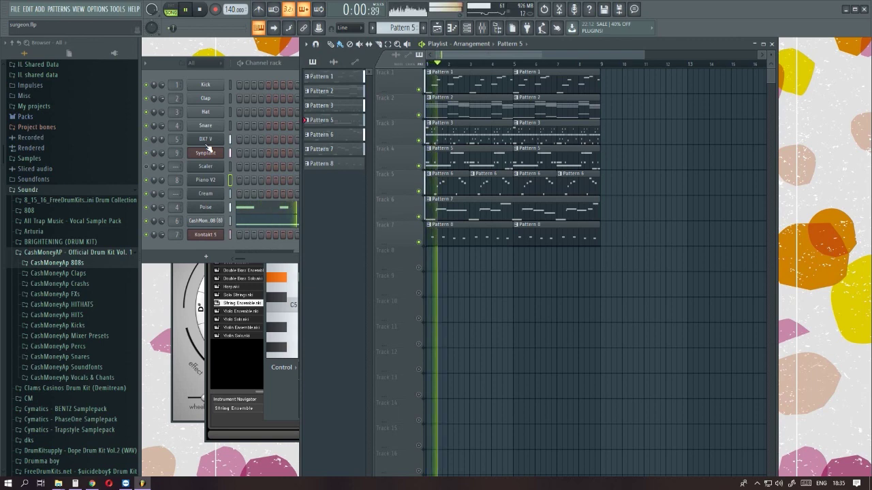
{"action": "left_click", "coordinate": [205, 140]}
{"action": "left_click_drag", "start_coordinate": [258, 143], "coordinate": [271, 128]}
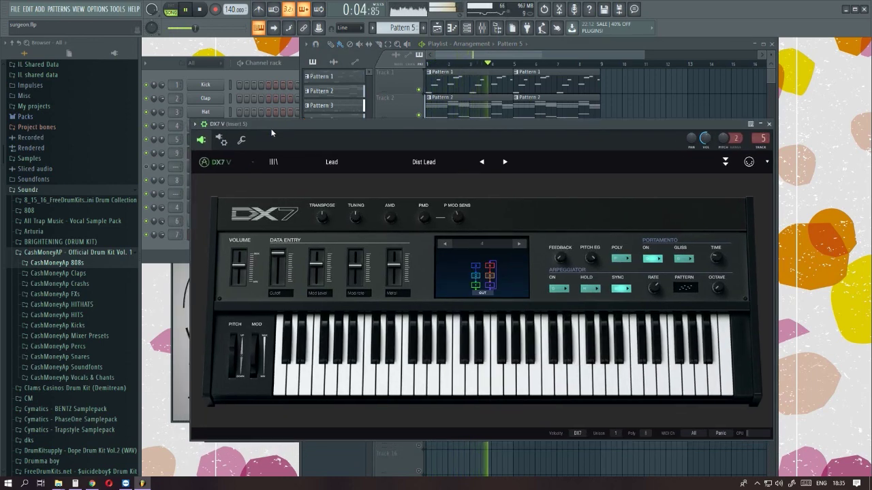
{"action": "left_click", "coordinate": [289, 72]}
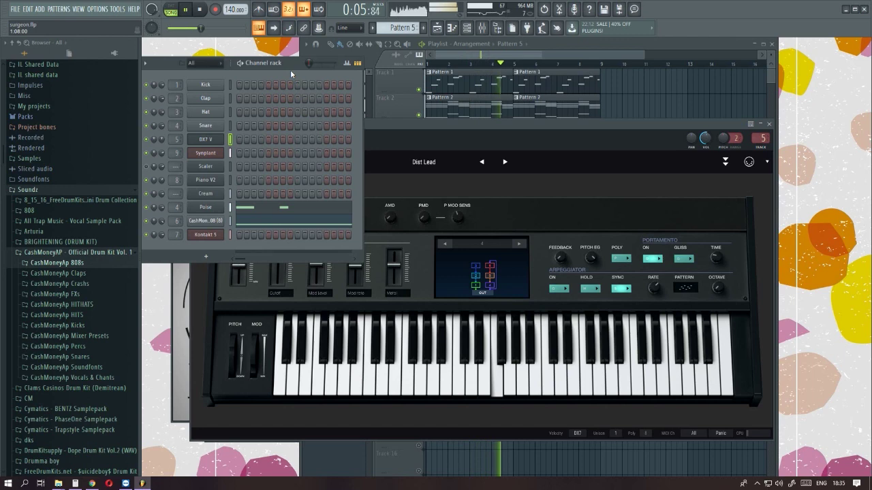
{"action": "left_click", "coordinate": [218, 158]}
{"action": "left_click_drag", "start_coordinate": [219, 159], "coordinate": [420, 164]}
{"action": "left_click", "coordinate": [205, 180]}
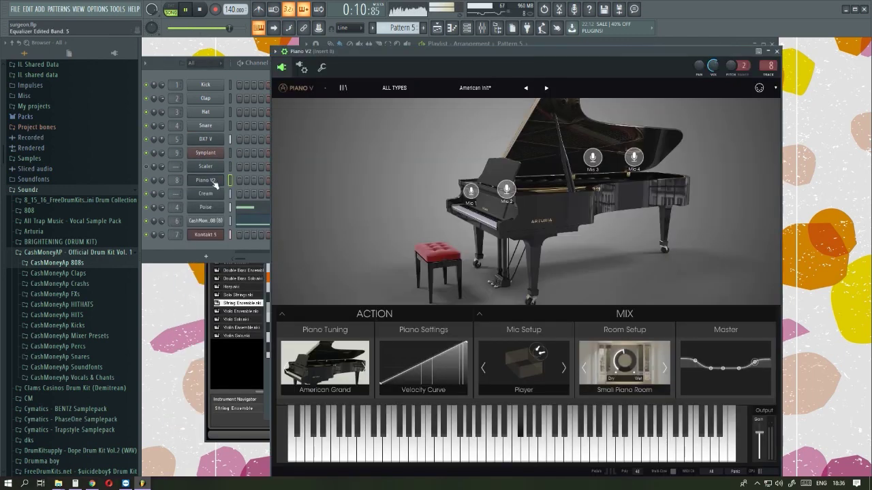
{"action": "left_click_drag", "start_coordinate": [460, 57], "coordinate": [427, 49]}
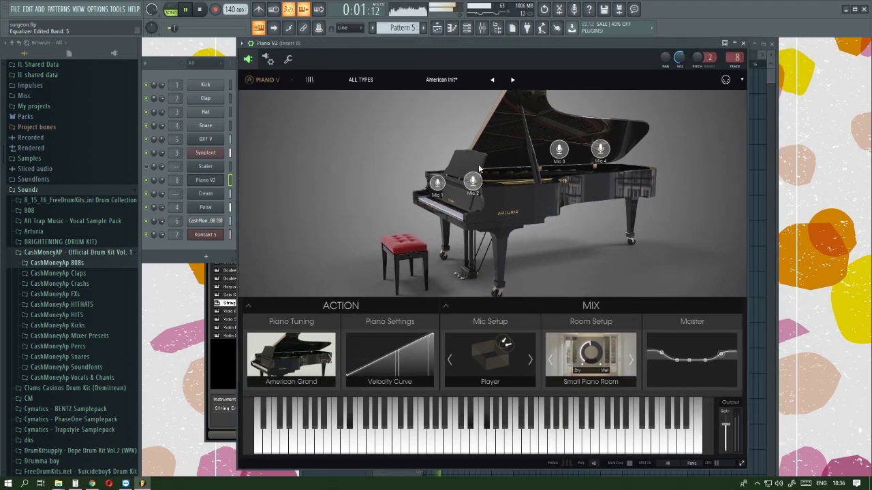
{"action": "left_click", "coordinate": [744, 43]}
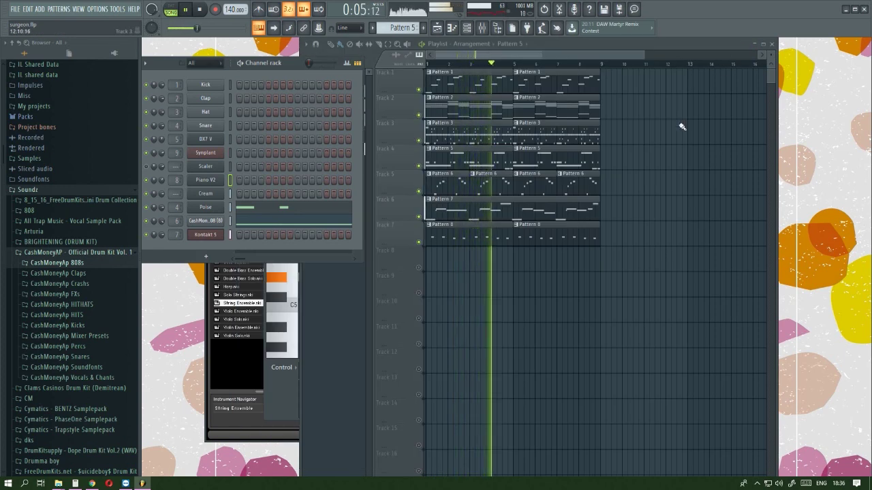
{"action": "key", "text": "space"}
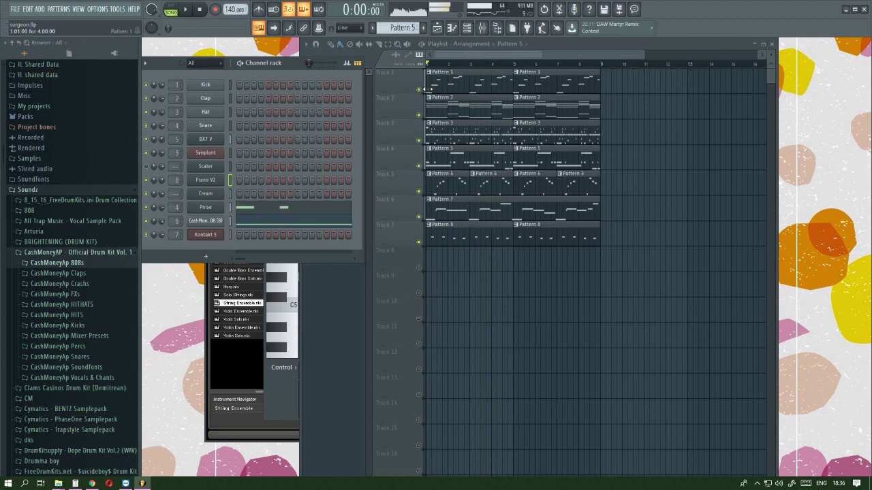
- Solo the playlist track with Pattern 1, start playback, and select Insert 5 in the mixer
{"action": "right_click", "coordinate": [418, 89]}
{"action": "key", "text": "space"}
{"action": "key", "text": "F9"}
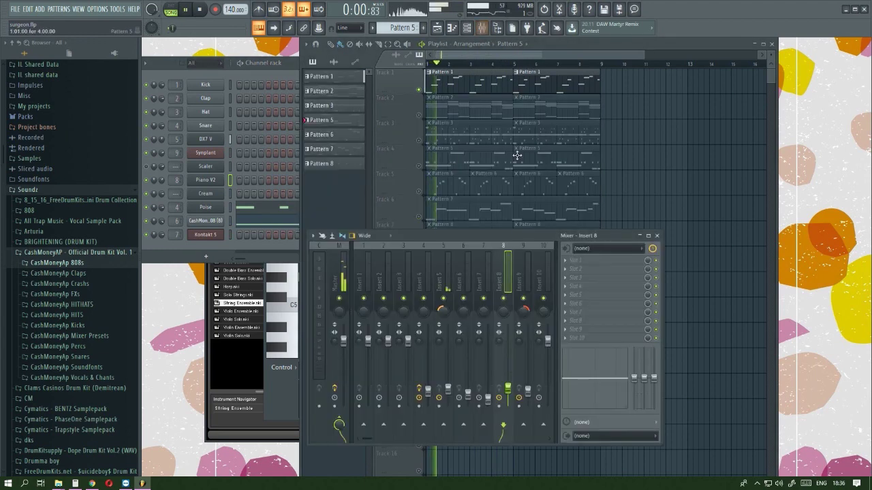
{"action": "left_click", "coordinate": [451, 273]}
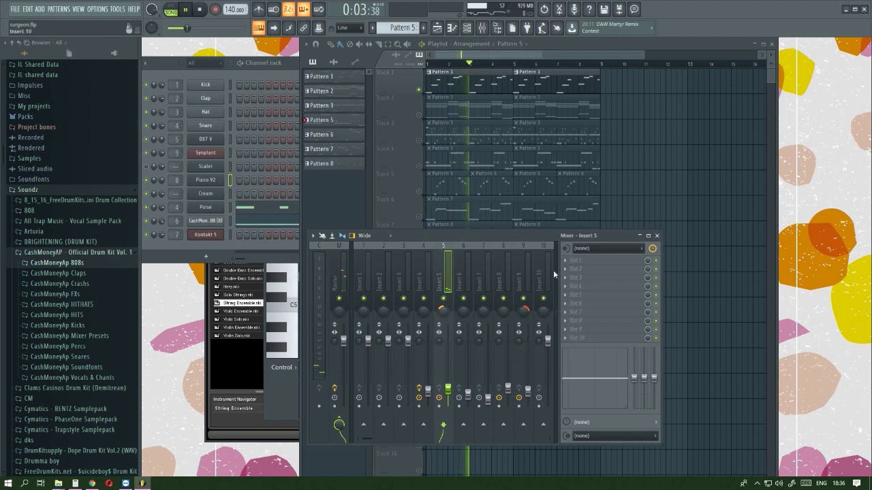
- Add Fruity Parametric EQ 2 to Insert 5's first effect slot and set its band 1 to high pass
{"action": "left_click", "coordinate": [575, 260]}
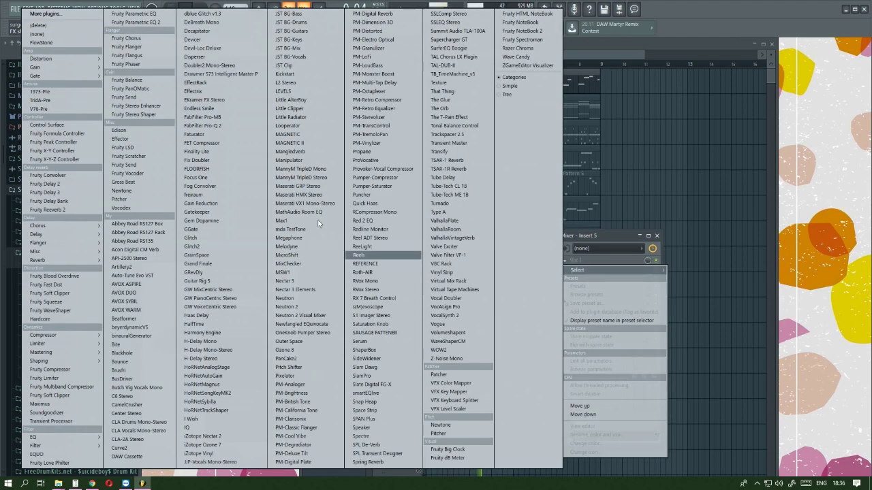
{"action": "left_click", "coordinate": [139, 23]}
{"action": "right_click", "coordinate": [280, 168]}
{"action": "mouse_move", "coordinate": [300, 197]}
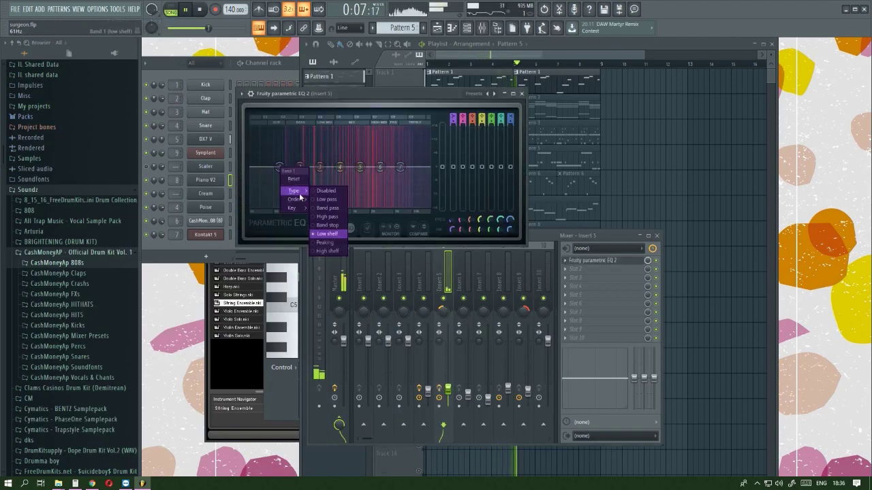
{"action": "left_click", "coordinate": [327, 216]}
- Set the high-pass band to about 105 Hz and make small cuts around 250 Hz, 546 Hz and in the upper mids
{"action": "left_click_drag", "start_coordinate": [285, 166], "coordinate": [313, 180]}
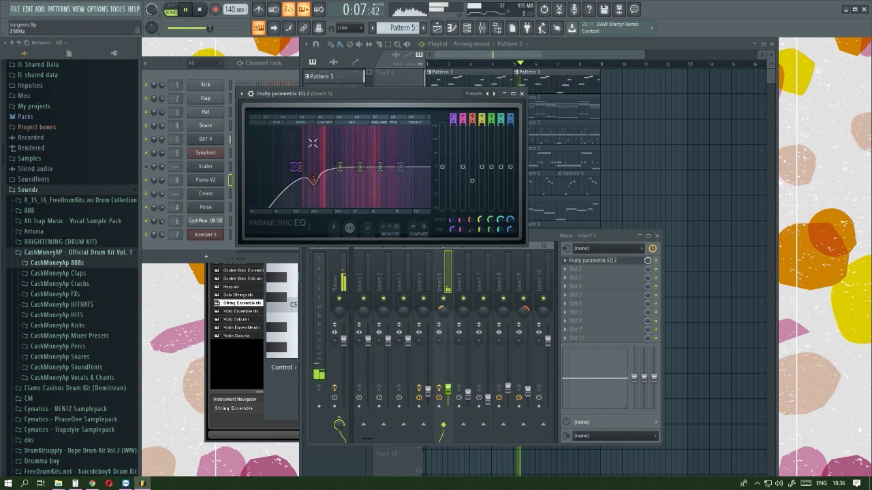
{"action": "mouse_move", "coordinate": [338, 172]}
{"action": "left_mouse_down"}
{"action": "mouse_move", "coordinate": [329, 148]}
{"action": "mouse_move", "coordinate": [329, 177]}
{"action": "left_mouse_up"}
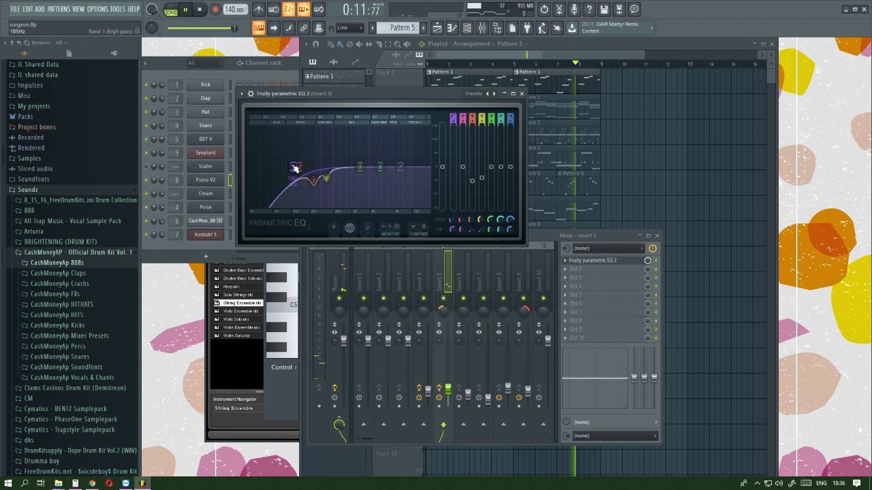
{"action": "left_click_drag", "start_coordinate": [295, 168], "coordinate": [339, 178]}
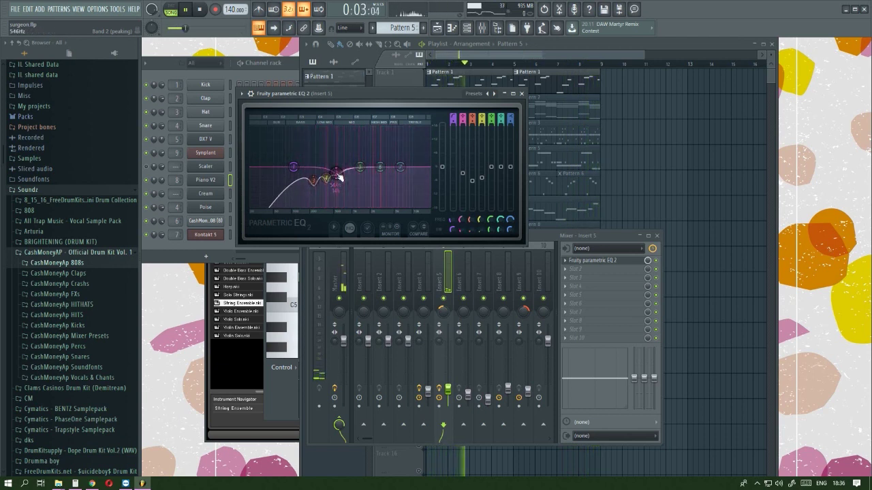
{"action": "mouse_move", "coordinate": [368, 167]}
{"action": "left_mouse_down"}
{"action": "mouse_move", "coordinate": [358, 143]}
{"action": "mouse_move", "coordinate": [361, 178]}
{"action": "mouse_move", "coordinate": [367, 149]}
{"action": "mouse_move", "coordinate": [375, 174]}
{"action": "left_mouse_up"}
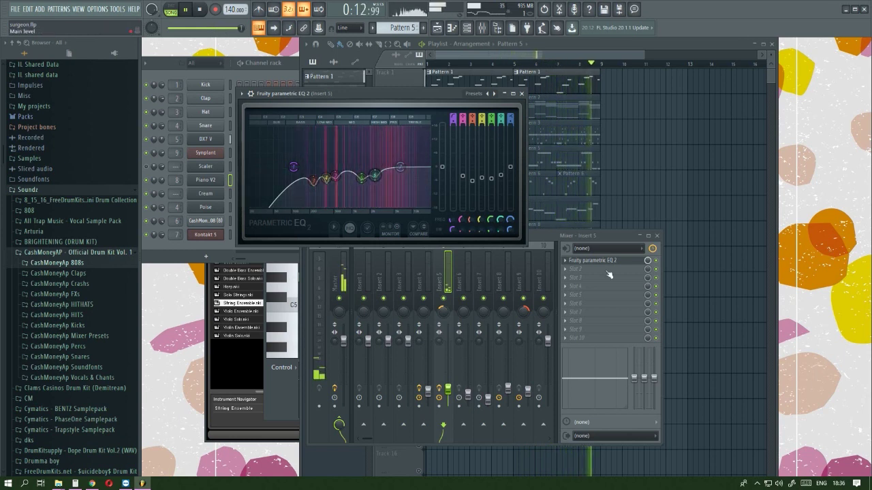
{"action": "left_click", "coordinate": [657, 262]}
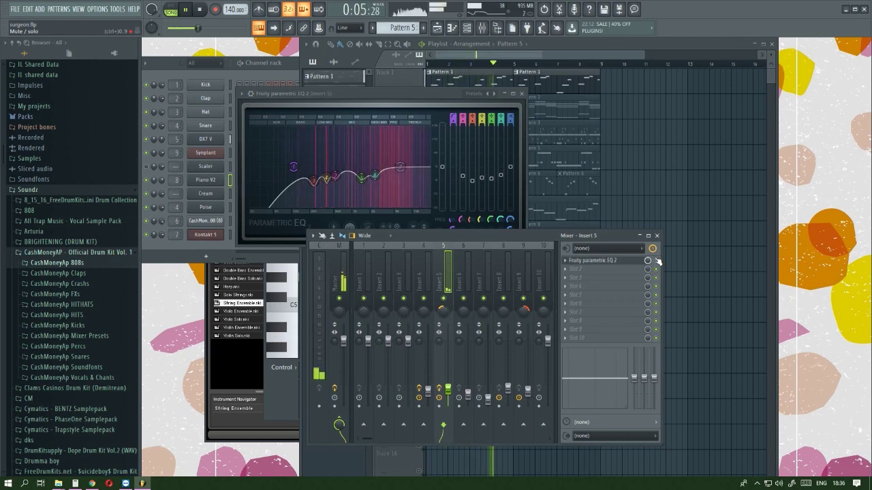
- Add a second Fruity Parametric EQ 2 to Insert 5 and make gentle cuts through the mids, including around 1570 Hz
{"action": "left_click", "coordinate": [583, 273]}
{"action": "left_click", "coordinate": [140, 17]}
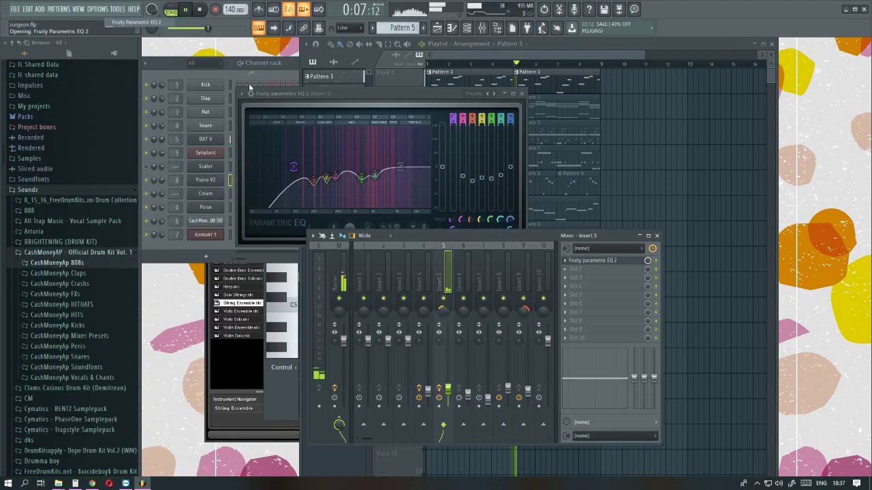
{"action": "left_click_drag", "start_coordinate": [267, 218], "coordinate": [343, 226]}
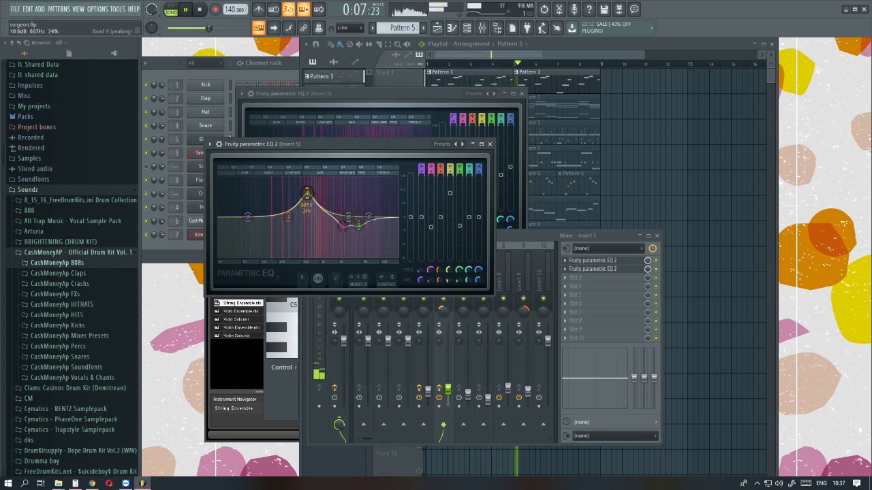
{"action": "left_click_drag", "start_coordinate": [301, 216], "coordinate": [335, 221]}
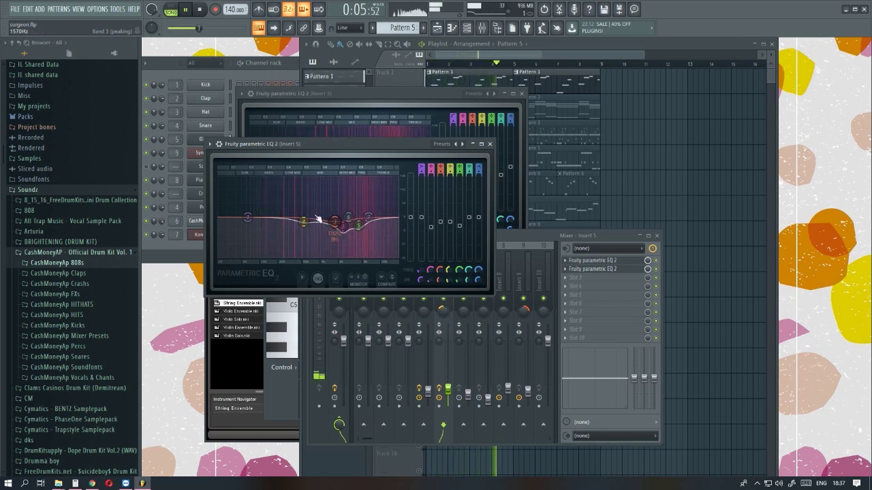
{"action": "left_click", "coordinate": [660, 266]}
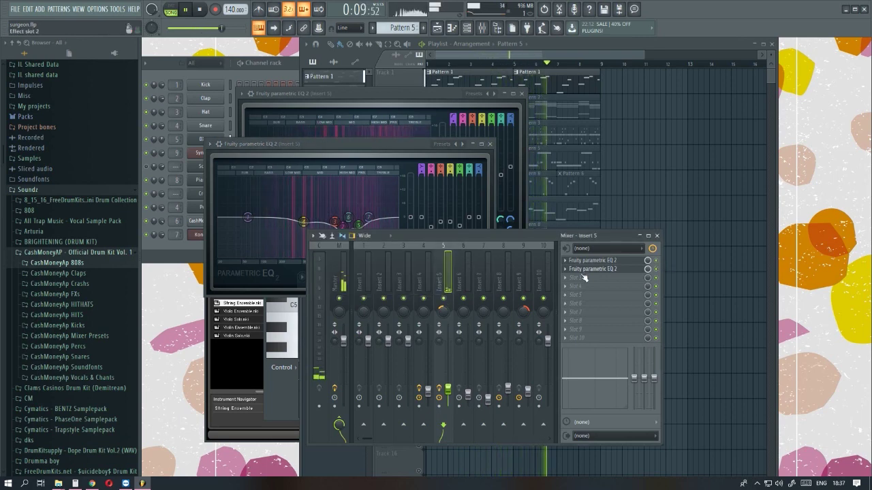
- Add Pumper-Compressor to Insert 5's third effect slot and set its compressor amount to about 25
{"action": "left_click", "coordinate": [656, 277]}
{"action": "left_click", "coordinate": [375, 169]}
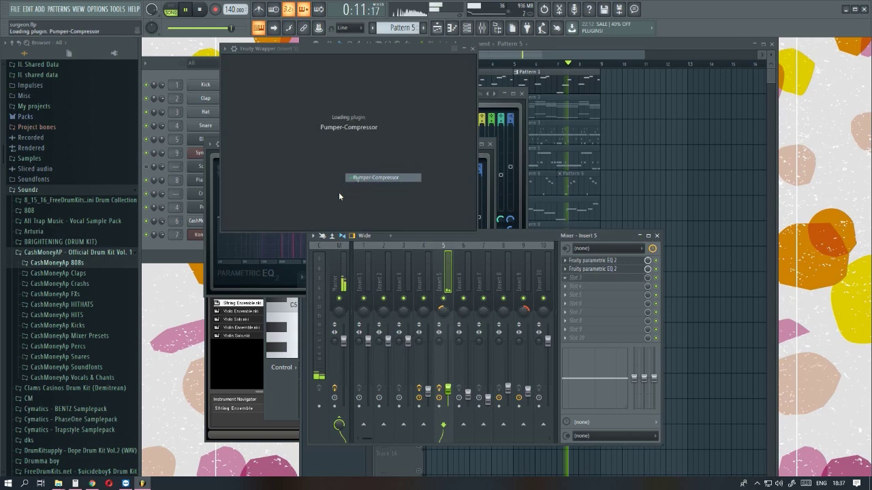
{"action": "left_click_drag", "start_coordinate": [288, 130], "coordinate": [288, 113]}
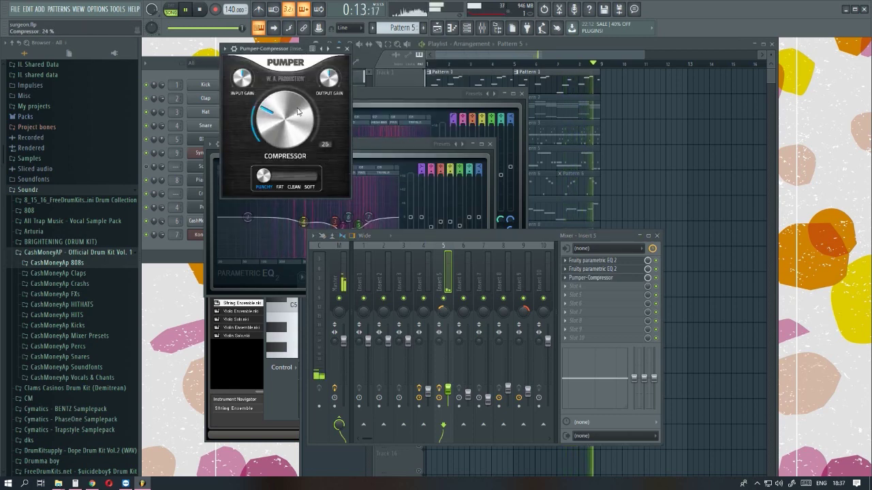
{"action": "left_click", "coordinate": [346, 50]}
- Solo the playlist track with Pattern 2 and bring up the mixer
{"action": "key", "text": "F5"}
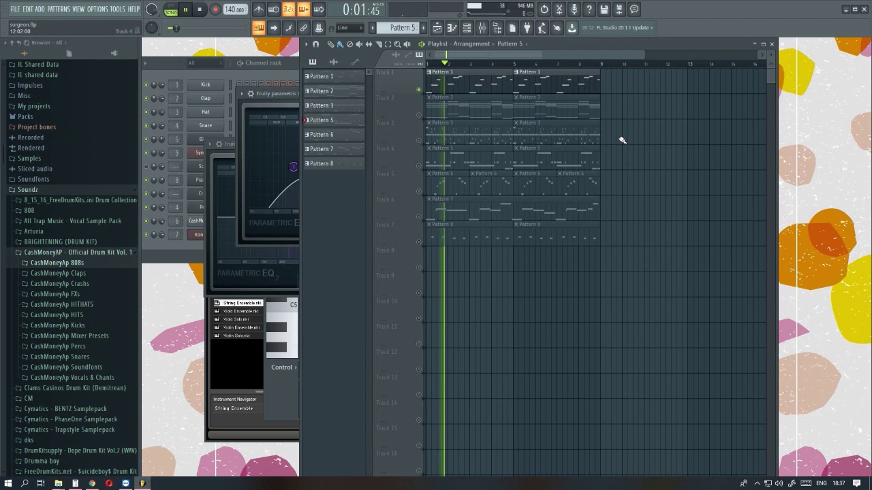
{"action": "left_click", "coordinate": [407, 107]}
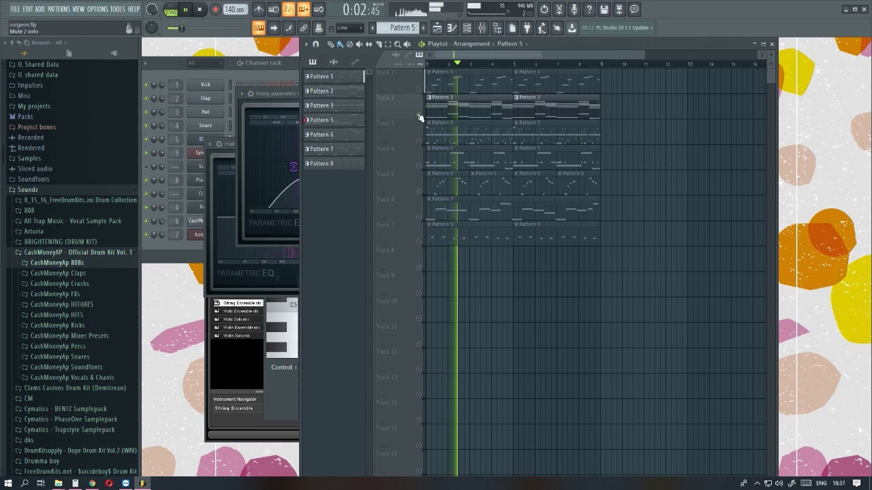
{"action": "left_click", "coordinate": [480, 28]}
- Add Fruity Parametric EQ 2 to Insert 8's first effect slot and set its band 1 to high pass
{"action": "left_click", "coordinate": [581, 260]}
{"action": "left_click", "coordinate": [335, 164]}
{"action": "right_click", "coordinate": [340, 203]}
{"action": "mouse_move", "coordinate": [356, 227]}
{"action": "left_click", "coordinate": [380, 255]}
- Sweep boosted bands of Insert 8's equalizer for harsh frequencies, starting near 484 Hz, and turn them into small cuts through the mids
{"action": "left_click_drag", "start_coordinate": [341, 203], "coordinate": [389, 175]}
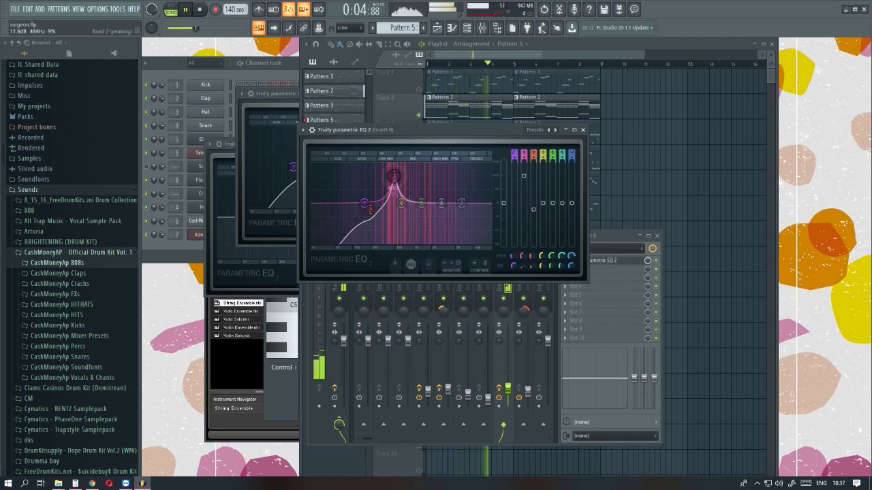
{"action": "left_click_drag", "start_coordinate": [390, 179], "coordinate": [408, 212]}
{"action": "left_click_drag", "start_coordinate": [412, 181], "coordinate": [403, 213]}
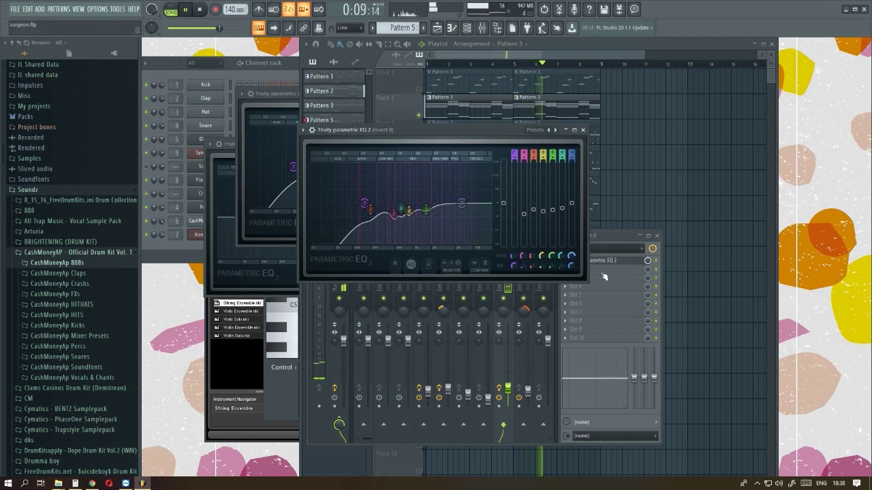
- Add a second Fruity Parametric EQ 2 to Insert 8 with gentle cuts around 1867 Hz, 5.1 kHz and in the lower mids
{"action": "left_click", "coordinate": [576, 269]}
{"action": "left_click", "coordinate": [129, 23]}
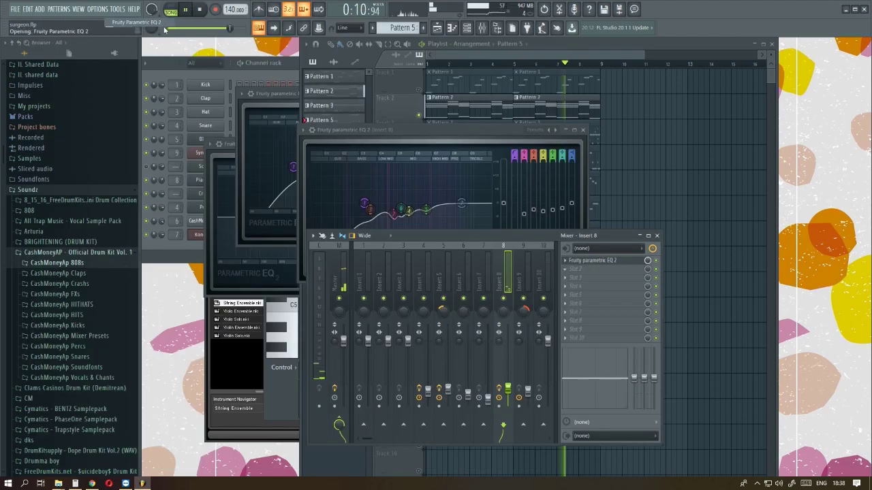
{"action": "left_click_drag", "start_coordinate": [245, 194], "coordinate": [313, 197]}
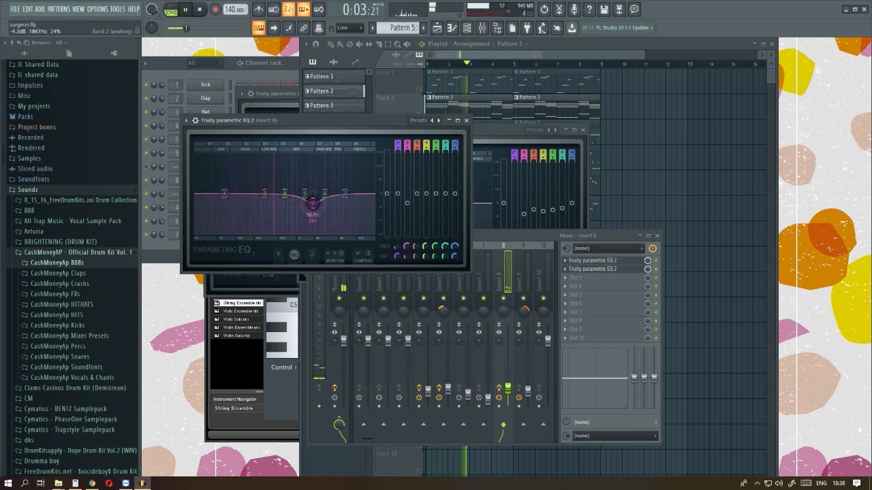
{"action": "left_click_drag", "start_coordinate": [305, 193], "coordinate": [339, 195]}
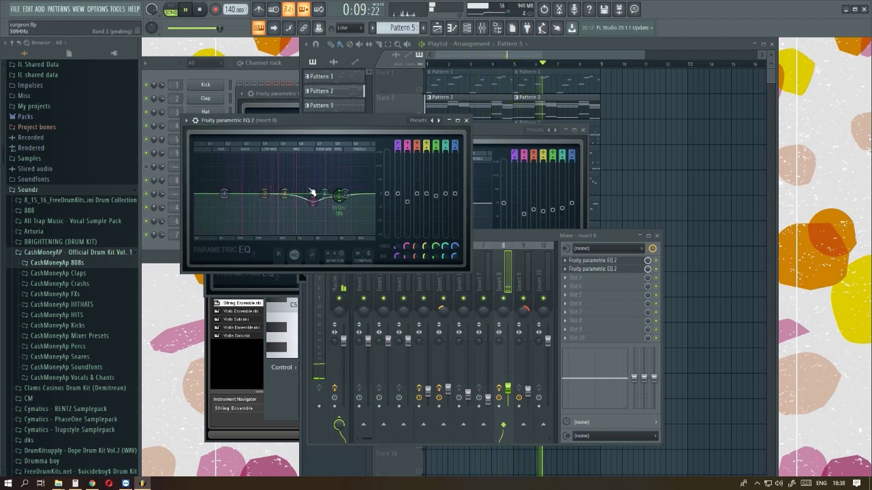
{"action": "mouse_move", "coordinate": [284, 193]}
{"action": "left_mouse_down"}
{"action": "mouse_move", "coordinate": [264, 162]}
{"action": "mouse_move", "coordinate": [252, 170]}
{"action": "mouse_move", "coordinate": [273, 166]}
{"action": "mouse_move", "coordinate": [287, 202]}
{"action": "left_mouse_up"}
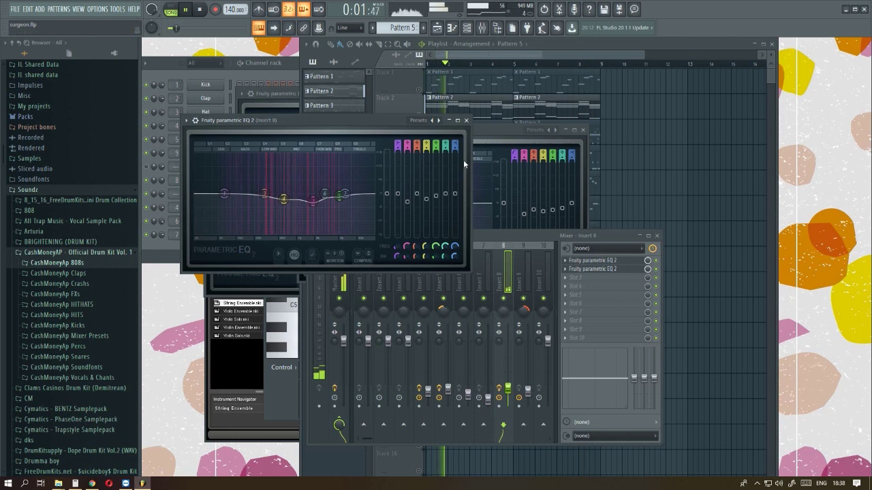
{"action": "left_click", "coordinate": [466, 120]}
{"action": "left_click", "coordinate": [654, 254]}
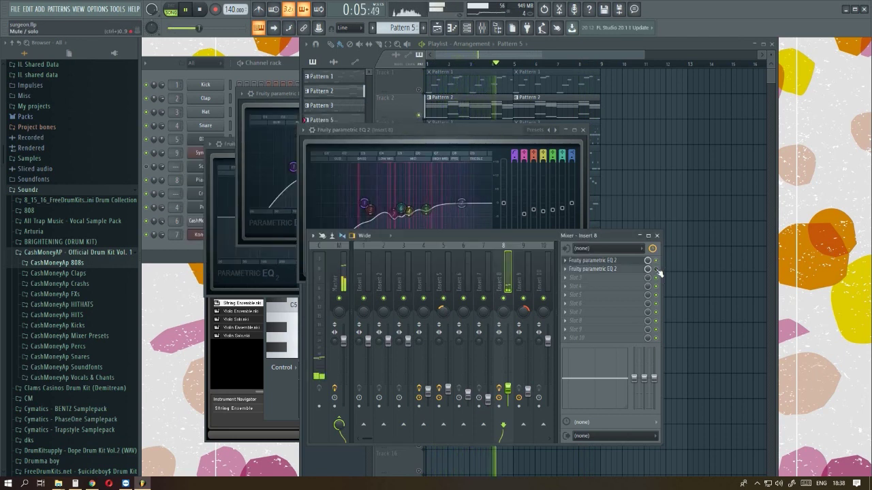
- Add Pumper-Compressor to Insert 8's third effect slot and return to the playlist
{"action": "left_click", "coordinate": [656, 269]}
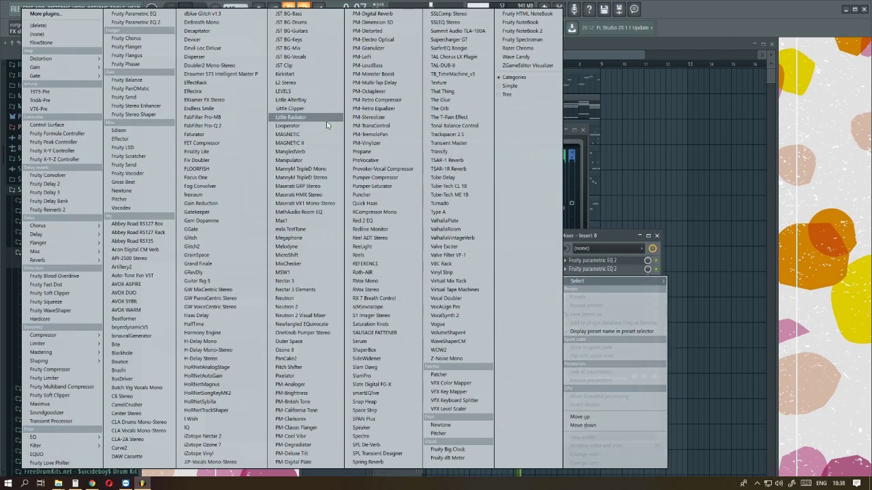
{"action": "left_click", "coordinate": [374, 177]}
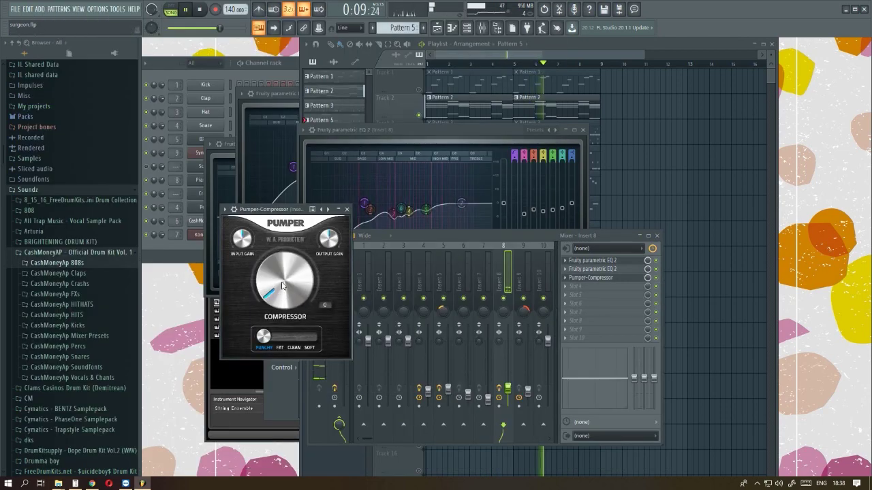
{"action": "left_click", "coordinate": [409, 130]}
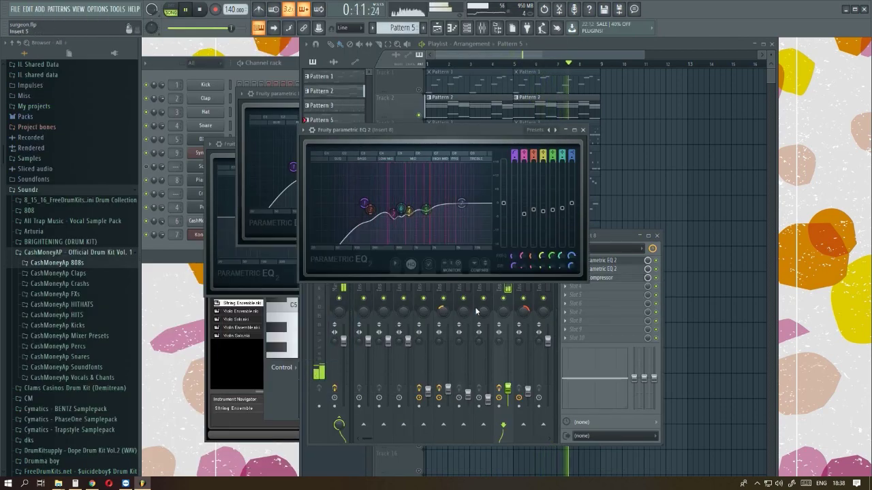
{"action": "left_click", "coordinate": [436, 109]}
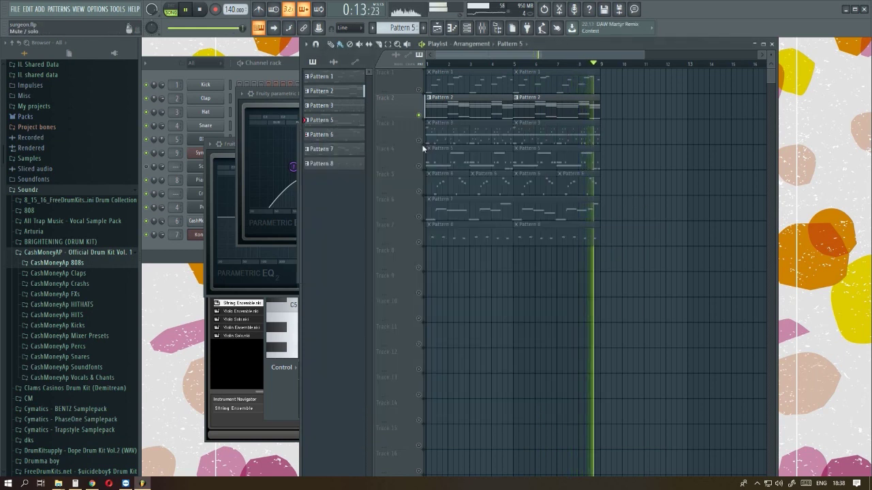
- Solo playlist Track 4, switch the solo to Track 5, and add Fruity Parametric EQ 2 to Insert 9's first effect slot
{"action": "right_click", "coordinate": [420, 166]}
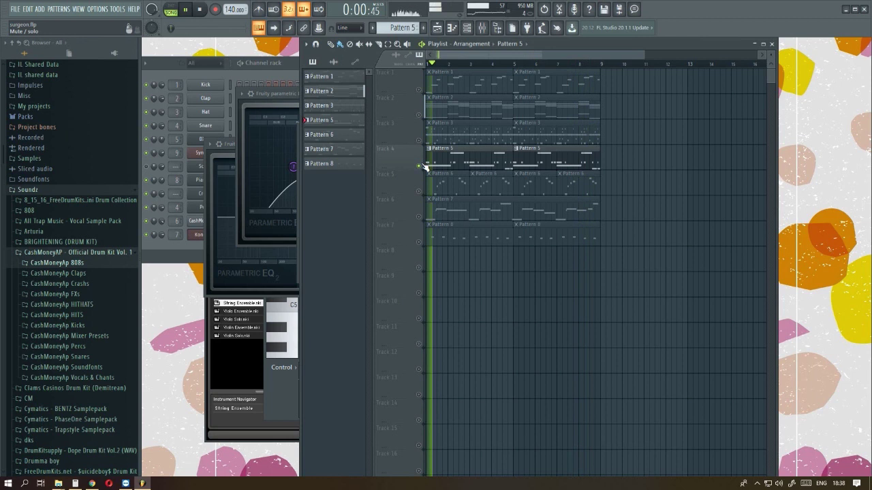
{"action": "left_click", "coordinate": [418, 192], "text": "ctrl"}
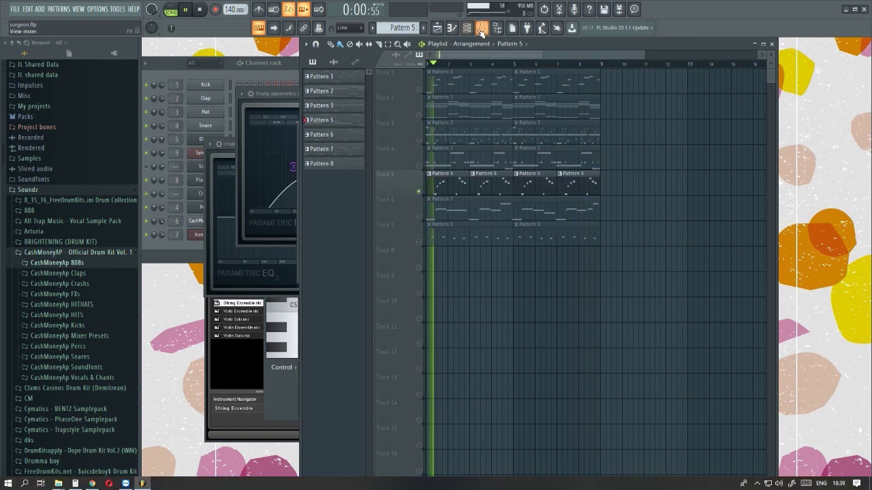
{"action": "key", "text": "F9"}
{"action": "left_click", "coordinate": [523, 275]}
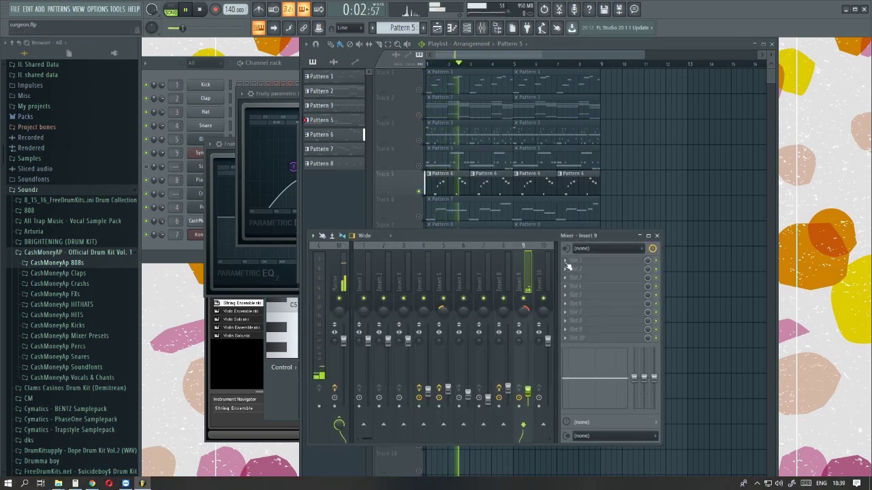
{"action": "left_click", "coordinate": [592, 260]}
{"action": "left_click", "coordinate": [133, 24]}
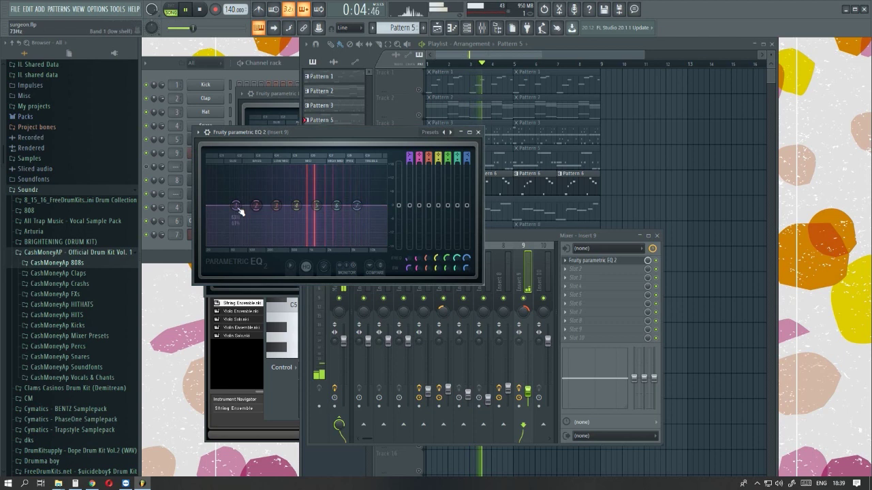
- Set band 1 of Insert 9's equalizer to the high pass type
{"action": "right_click", "coordinate": [236, 206]}
{"action": "mouse_move", "coordinate": [250, 230]}
{"action": "left_click", "coordinate": [285, 255]}
{"action": "scroll", "coordinate": [244, 206], "scroll_direction": "down", "scroll_amount": 1}
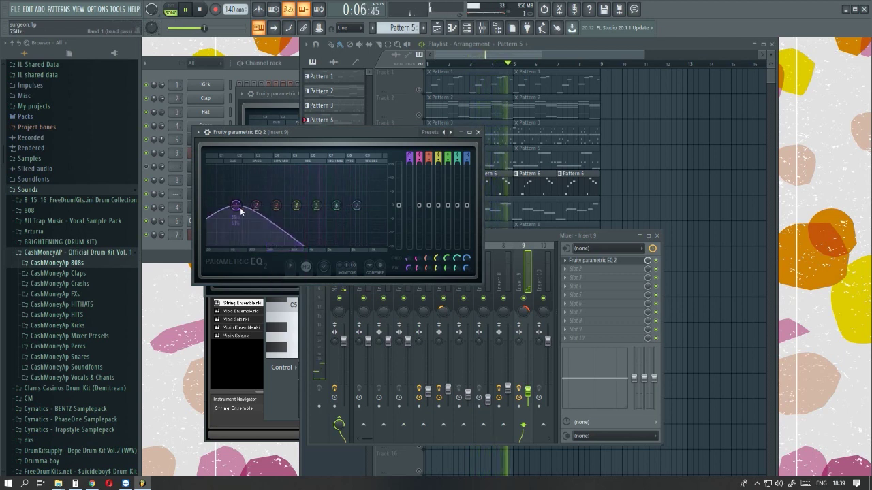
{"action": "right_click", "coordinate": [236, 206]}
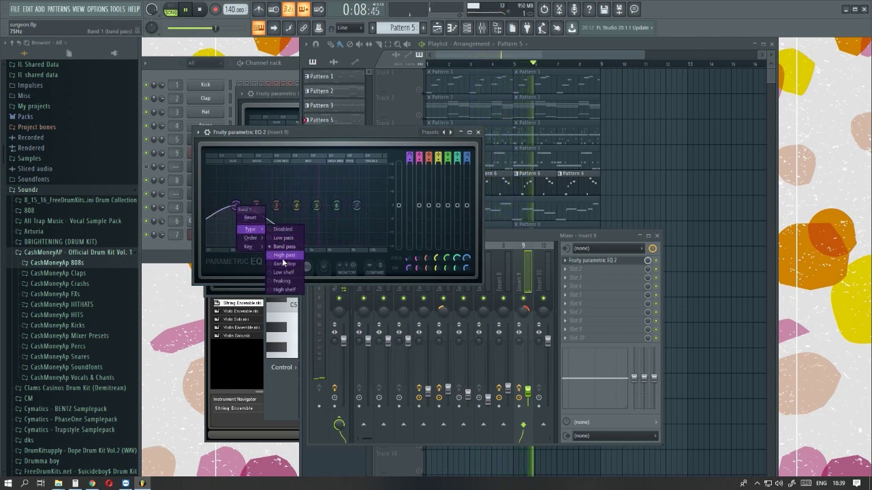
{"action": "left_click", "coordinate": [284, 255]}
- Roll off Insert 9's lows with band 1 and cut peaking bands around 1693 Hz and 2901 Hz, the latter by about 4.7 dB
{"action": "left_click_drag", "start_coordinate": [236, 206], "coordinate": [322, 218]}
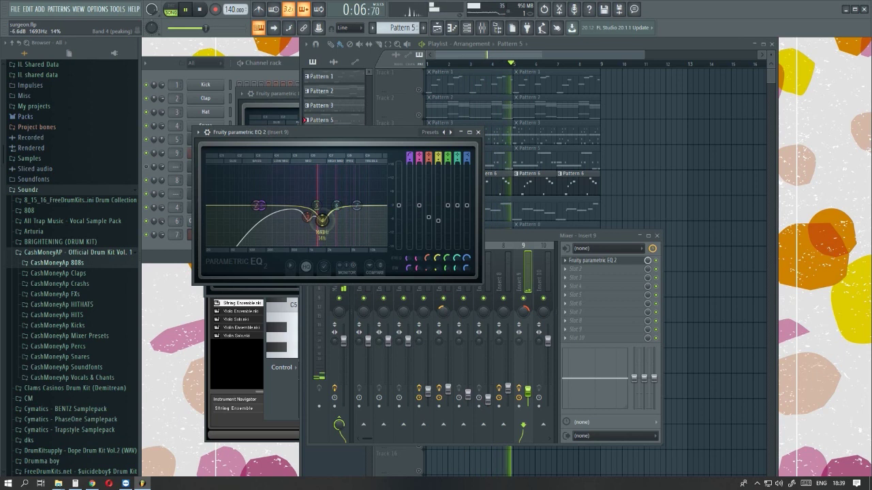
{"action": "left_click_drag", "start_coordinate": [316, 205], "coordinate": [336, 212]}
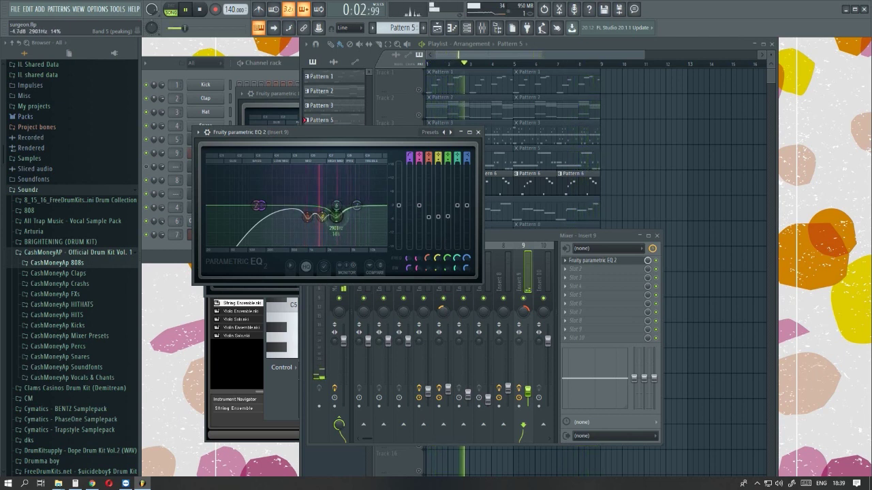
{"action": "left_click", "coordinate": [477, 132]}
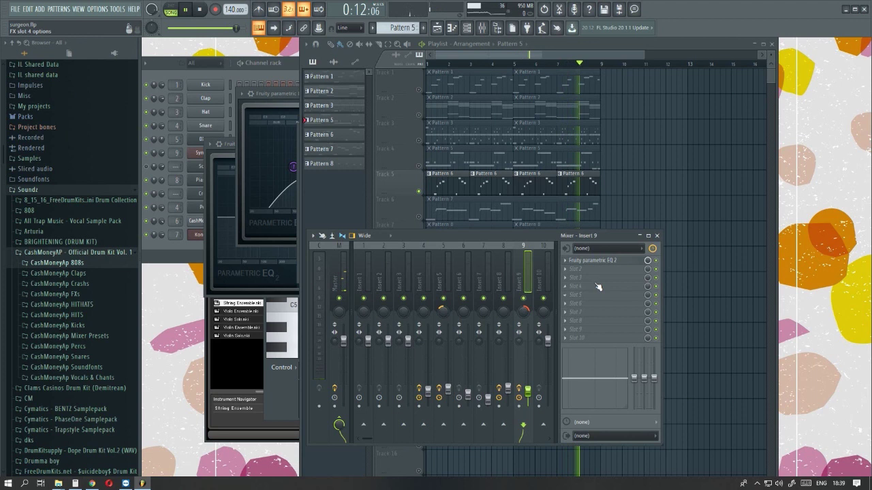
- Add Pumper-Compressor to Insert 9's second effect slot and unsolo Track 5 in the playlist
{"action": "left_click", "coordinate": [594, 278]}
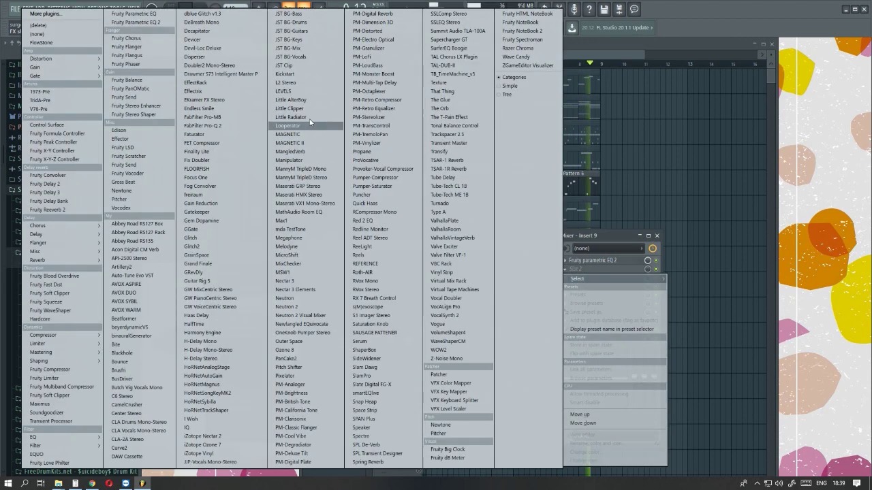
{"action": "left_click", "coordinate": [375, 177]}
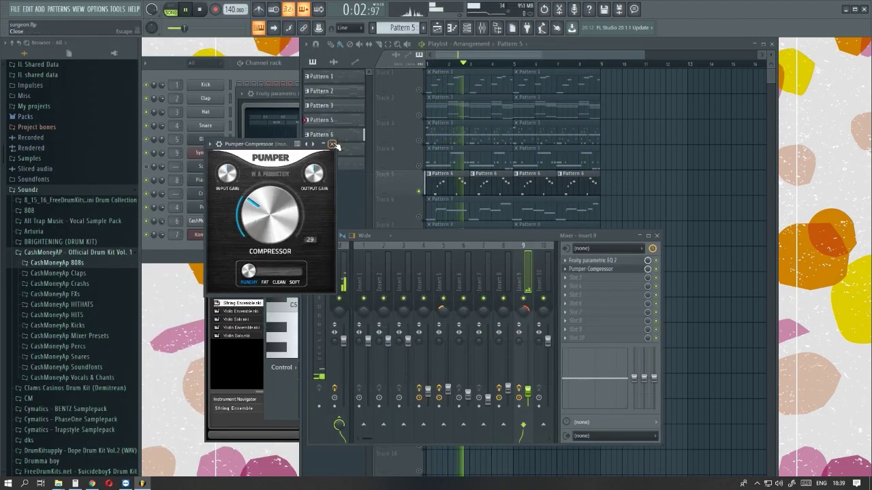
{"action": "left_click", "coordinate": [591, 260]}
{"action": "left_click", "coordinate": [404, 192]}
{"action": "right_click", "coordinate": [419, 193]}
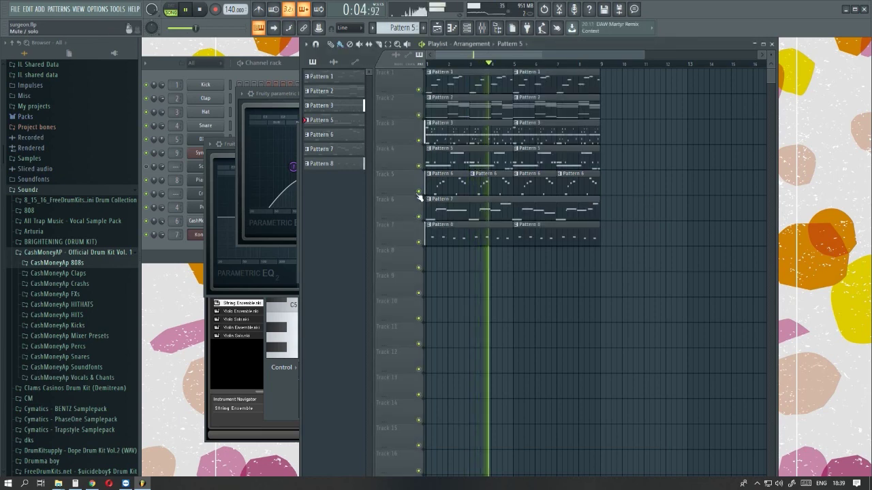
- Add Fruity Parametric EQ 2 to Insert 7's first effect slot, set band 1 to high pass and raise its cutoff frequency
{"action": "left_click", "coordinate": [482, 27]}
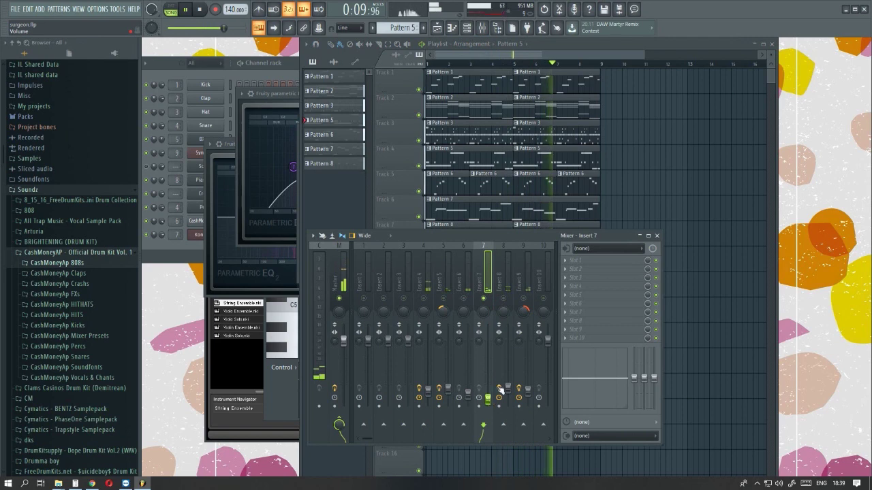
{"action": "left_click", "coordinate": [575, 260]}
{"action": "left_click", "coordinate": [153, 24]}
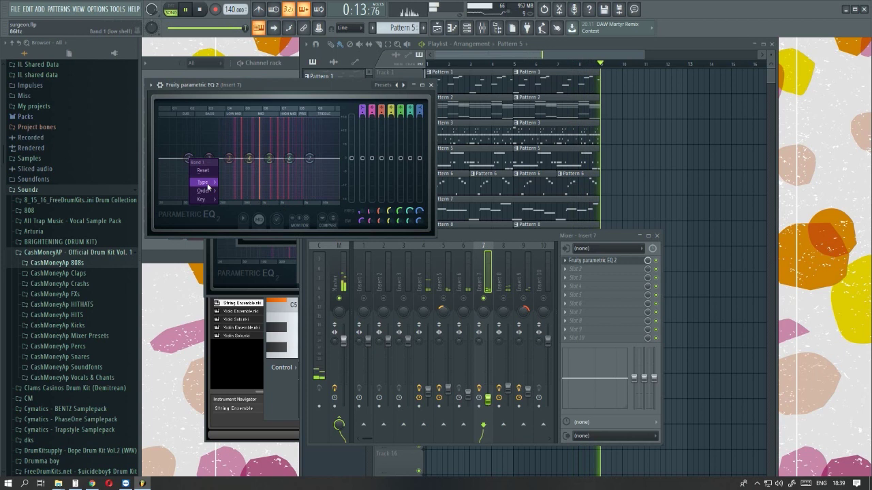
{"action": "right_click", "coordinate": [191, 160]}
{"action": "left_click", "coordinate": [235, 201]}
{"action": "left_click_drag", "start_coordinate": [210, 179], "coordinate": [232, 178]}
- Restart playback from the beginning, sweep a boosted band from the low mids upward in Insert 7's equalizer, and close it
{"action": "key", "text": "space"}
{"action": "key", "text": "F5"}
{"action": "key", "text": "space"}
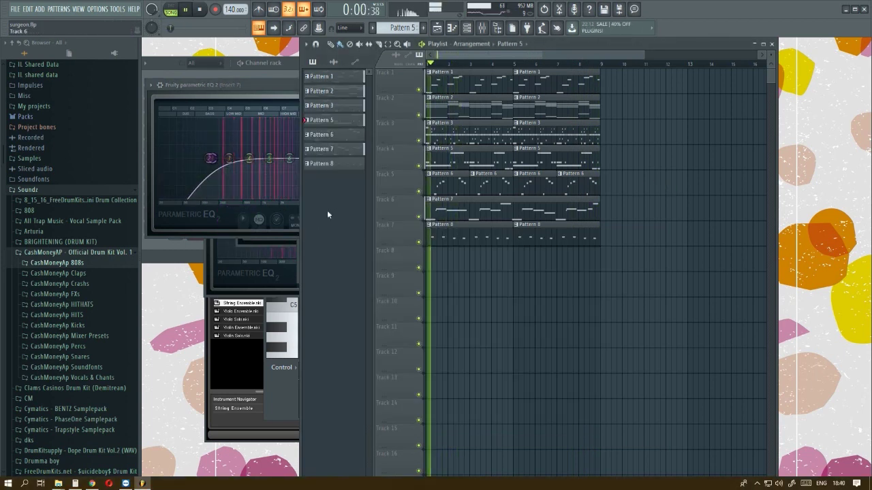
{"action": "left_click", "coordinate": [236, 142]}
{"action": "left_click_drag", "start_coordinate": [237, 142], "coordinate": [316, 150]}
{"action": "left_click", "coordinate": [432, 85]}
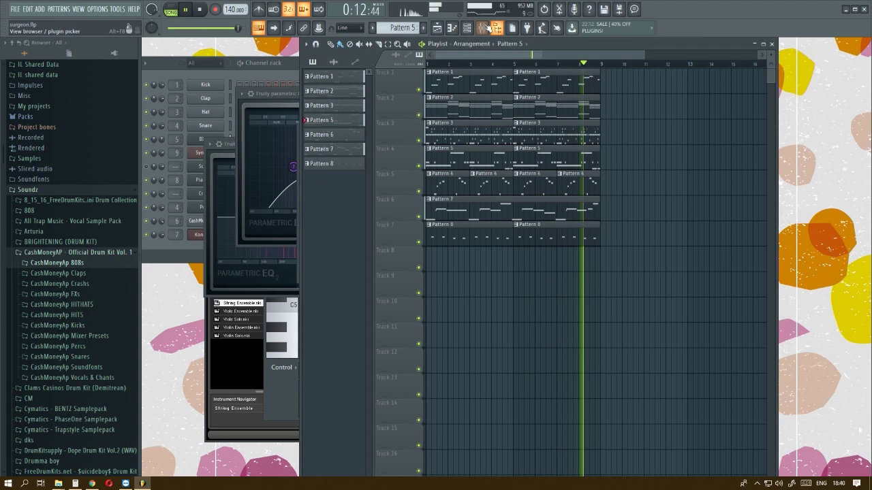
- Reopen the mixer and check the insert levels while the full beat plays
{"action": "left_click", "coordinate": [482, 27]}
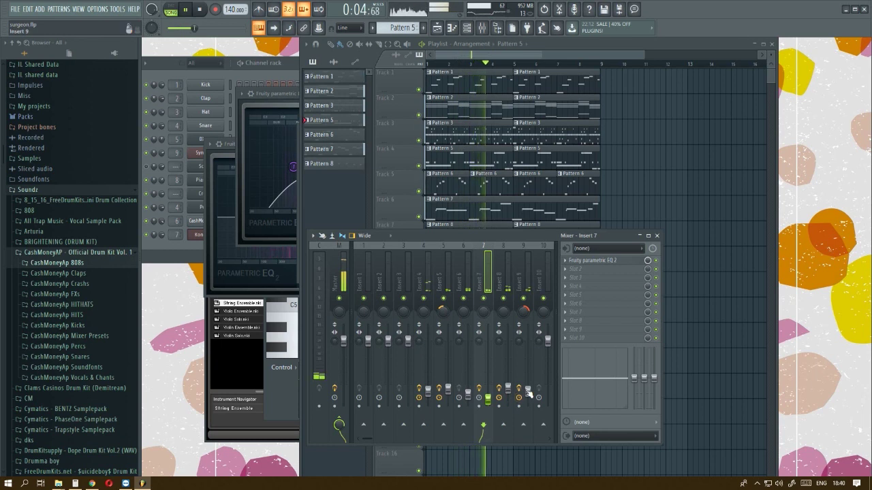
{"action": "mouse_move", "coordinate": [123, 482]}
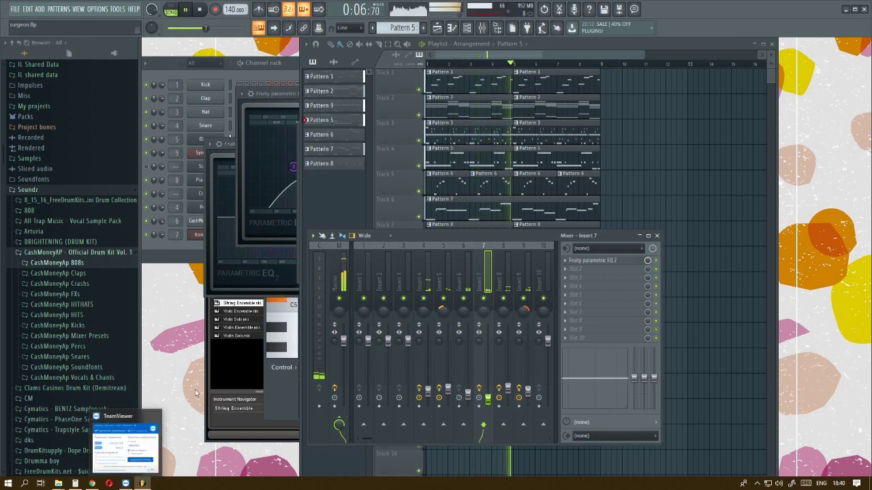
{"action": "left_click", "coordinate": [126, 443]}
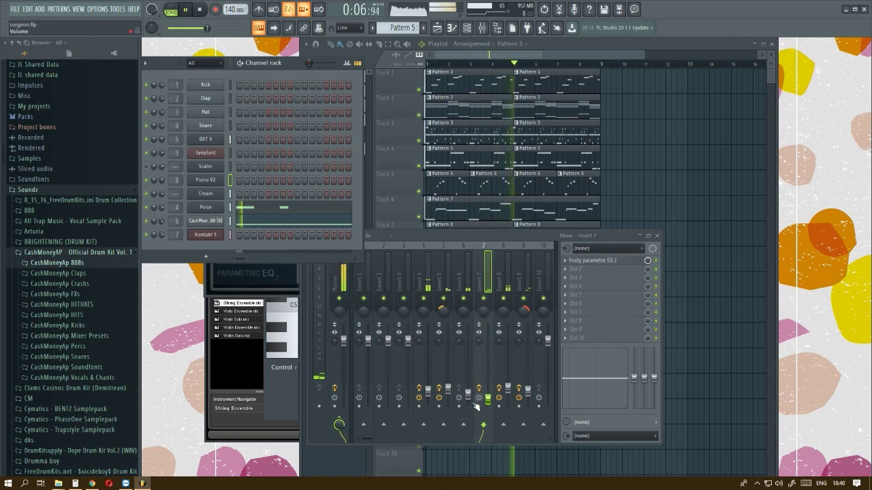
{"action": "scroll", "coordinate": [492, 291], "scroll_direction": "right", "scroll_amount": 3}
{"action": "scroll", "coordinate": [491, 292], "scroll_direction": "left", "scroll_amount": 3}
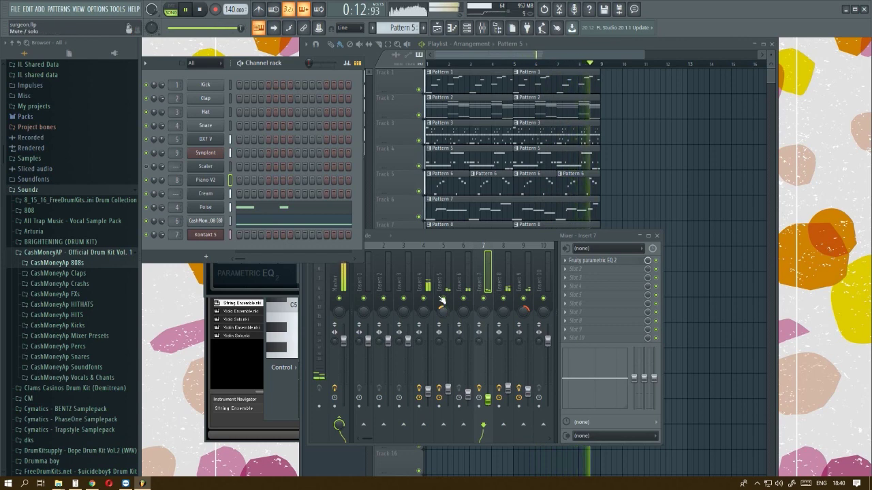
{"action": "left_click", "coordinate": [444, 314]}
{"action": "left_click", "coordinate": [575, 292]}
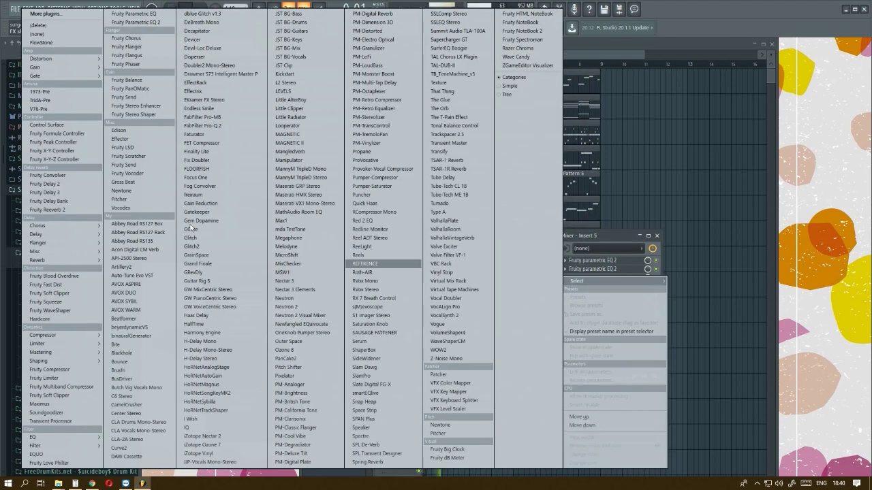
{"action": "left_click", "coordinate": [701, 285]}
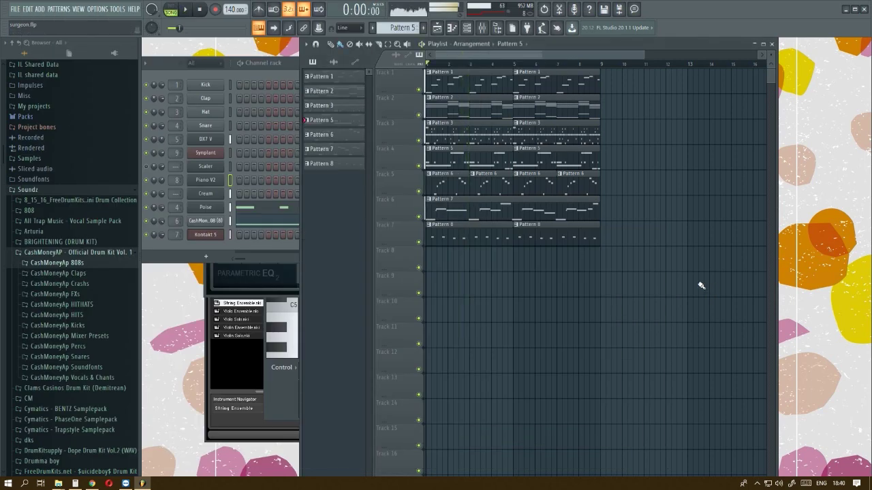